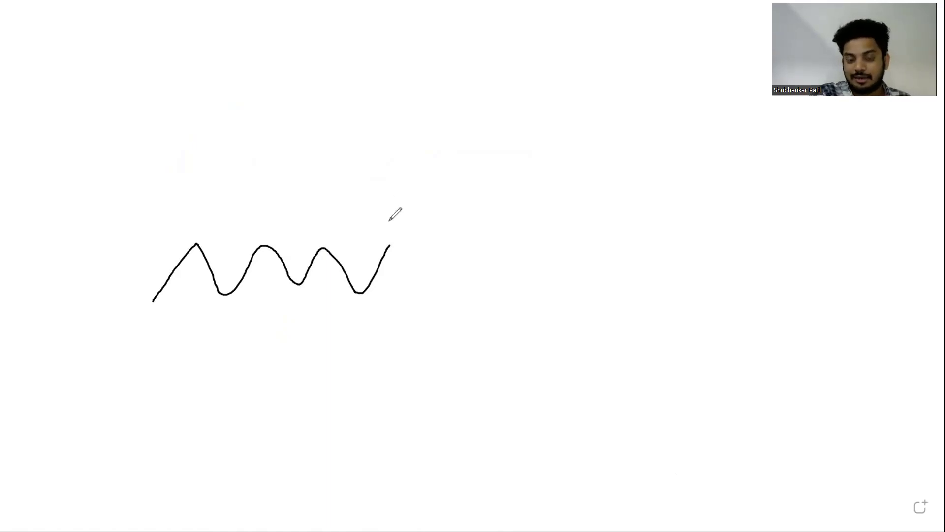
On the whiteboard, draw a horizontal level line and an upward arrow at the wave's end.
{"action": "left_click_drag", "start_coordinate": [390, 225], "coordinate": [423, 221]}
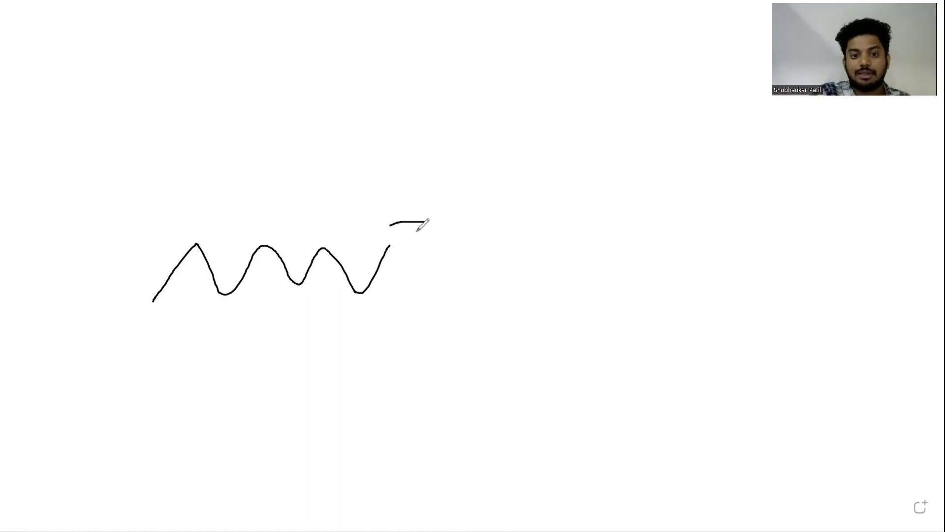
{"action": "left_click", "coordinate": [391, 245]}
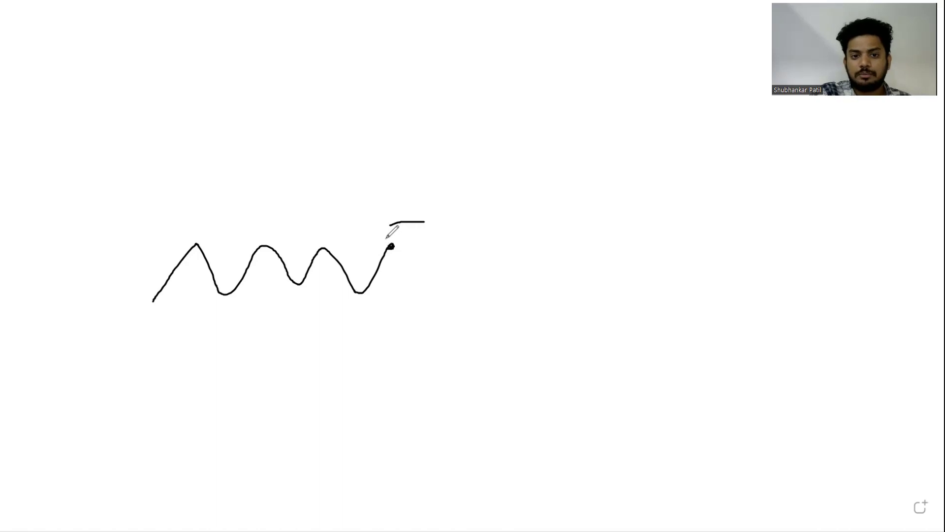
{"action": "mouse_move", "coordinate": [389, 246]}
{"action": "left_mouse_down"}
{"action": "mouse_move", "coordinate": [389, 231]}
{"action": "mouse_move", "coordinate": [396, 238]}
{"action": "left_mouse_up"}
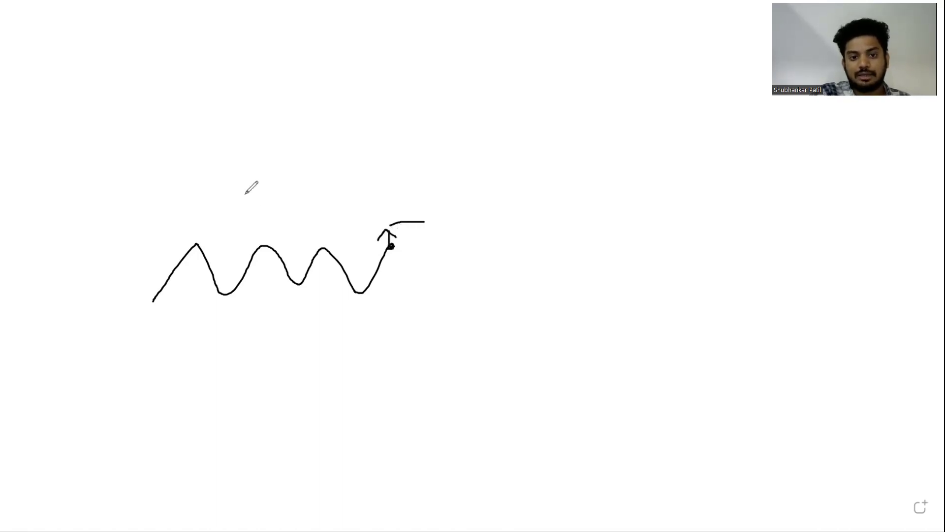
{"action": "left_click_drag", "start_coordinate": [226, 148], "coordinate": [226, 168]}
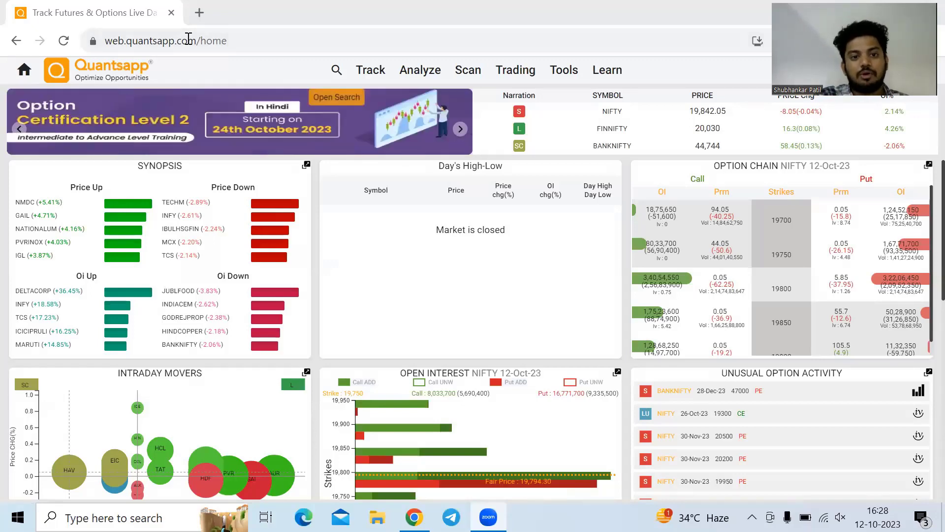
Search the site's tools for 'option wr' and launch Option Writer.
{"action": "left_click", "coordinate": [336, 70]}
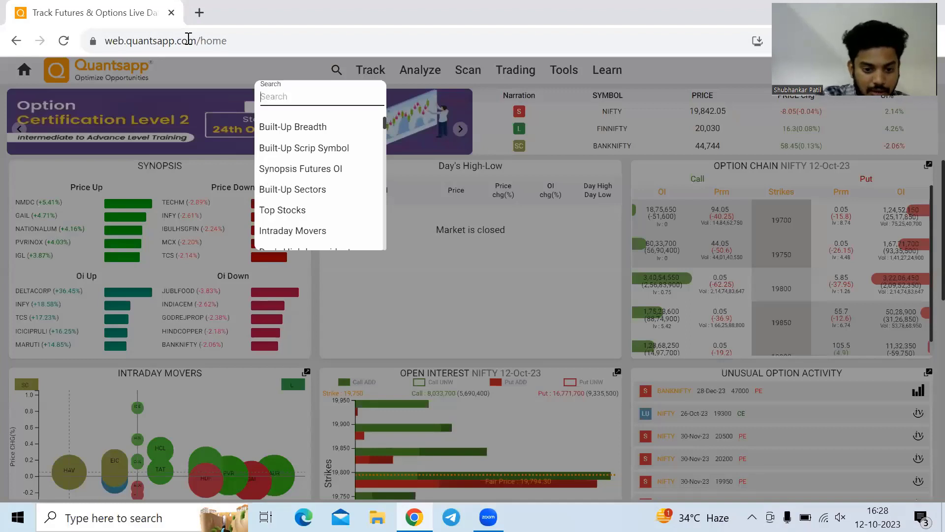
{"action": "type", "text": "opti"}
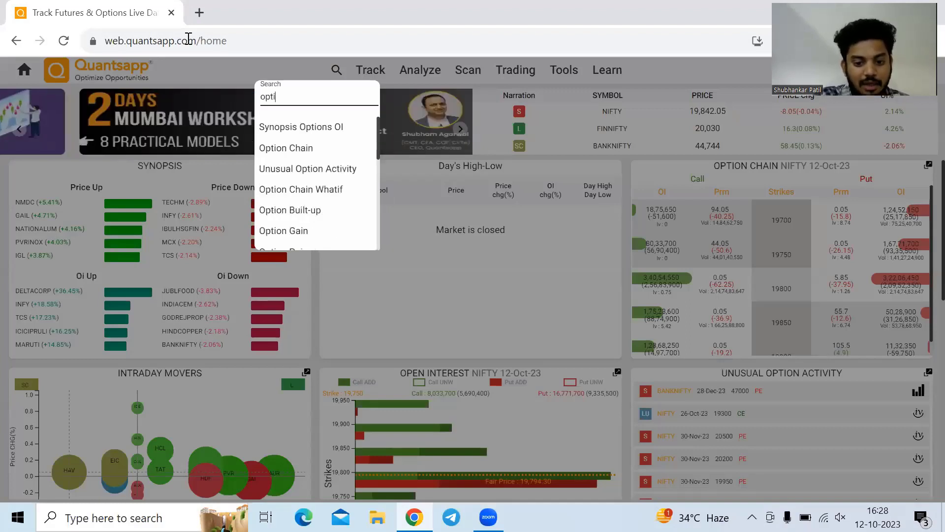
{"action": "type", "text": "on wr"}
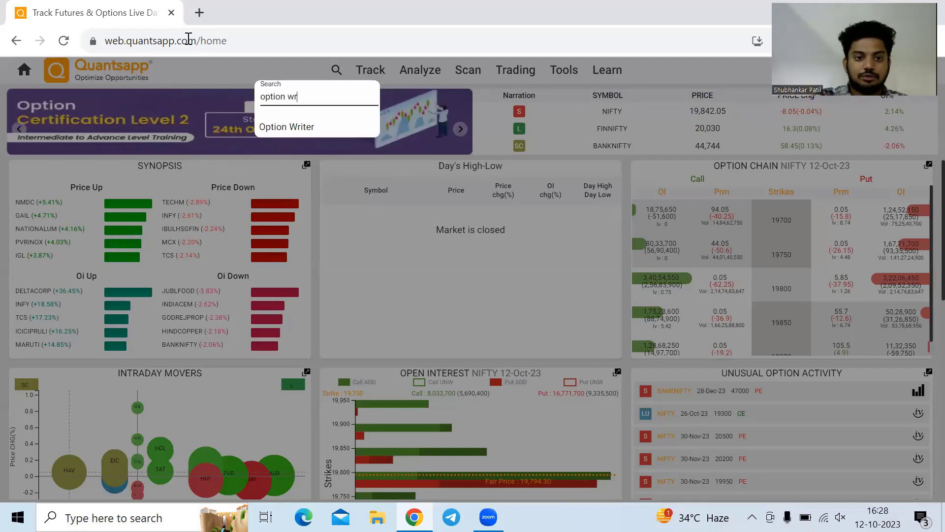
{"action": "left_click", "coordinate": [313, 129]}
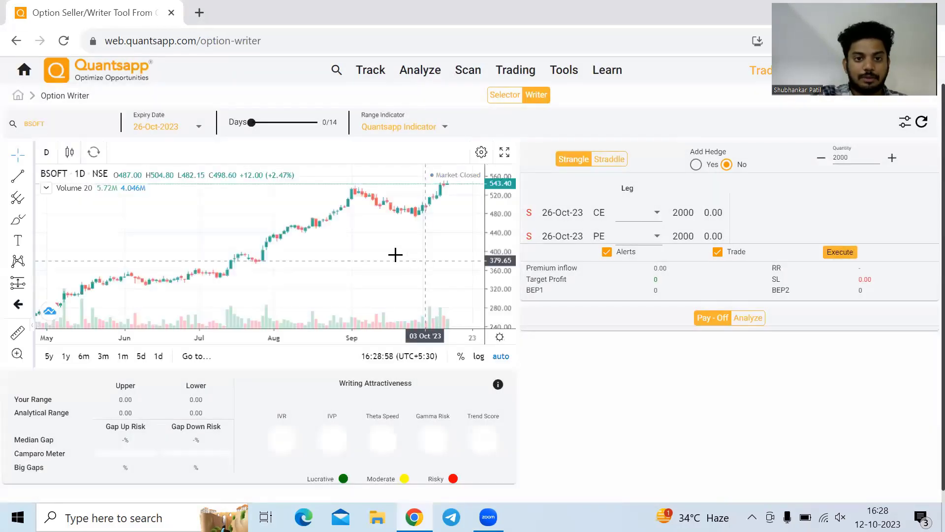
Switch the analysed symbol to NIFTY with the 19-Oct-2023 expiry.
{"action": "scroll", "coordinate": [394, 254], "scroll_direction": "up", "scroll_amount": 5}
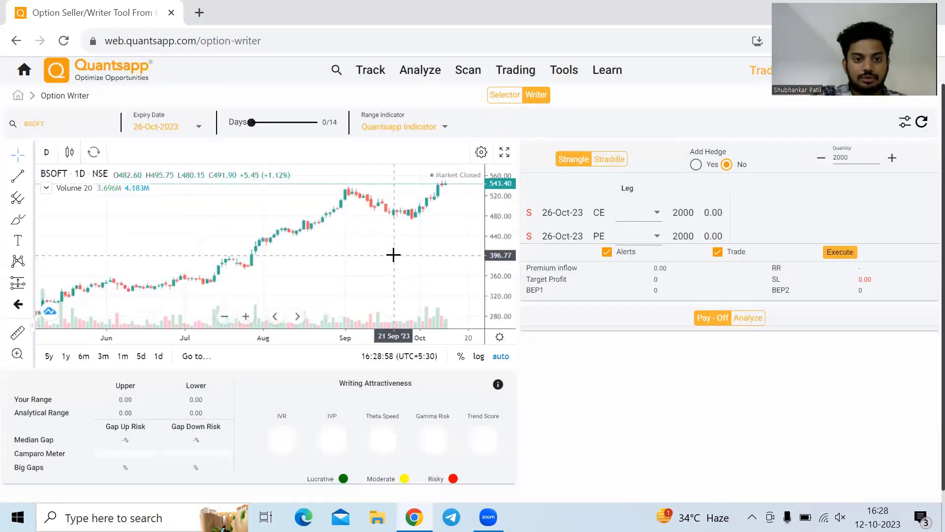
{"action": "left_click", "coordinate": [74, 125]}
{"action": "type", "text": "NIF"}
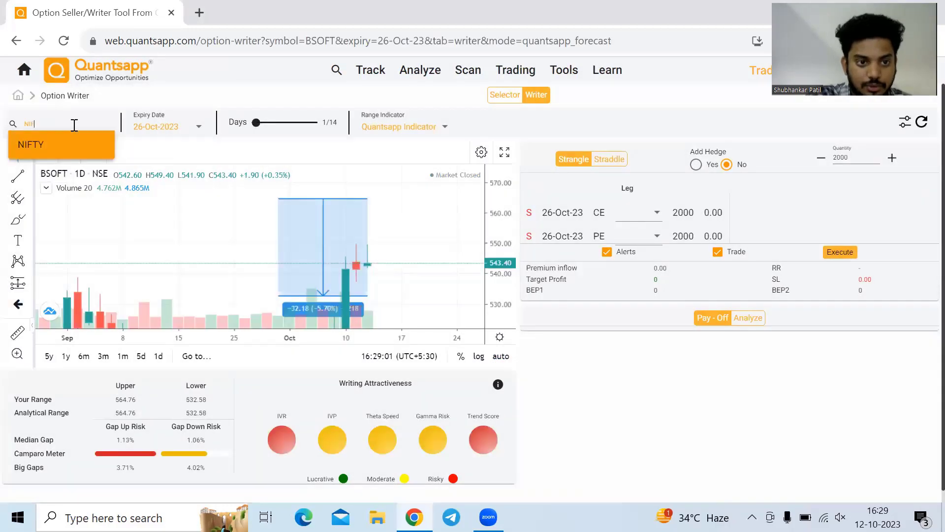
{"action": "type", "text": "TY"}
{"action": "left_click", "coordinate": [29, 144]}
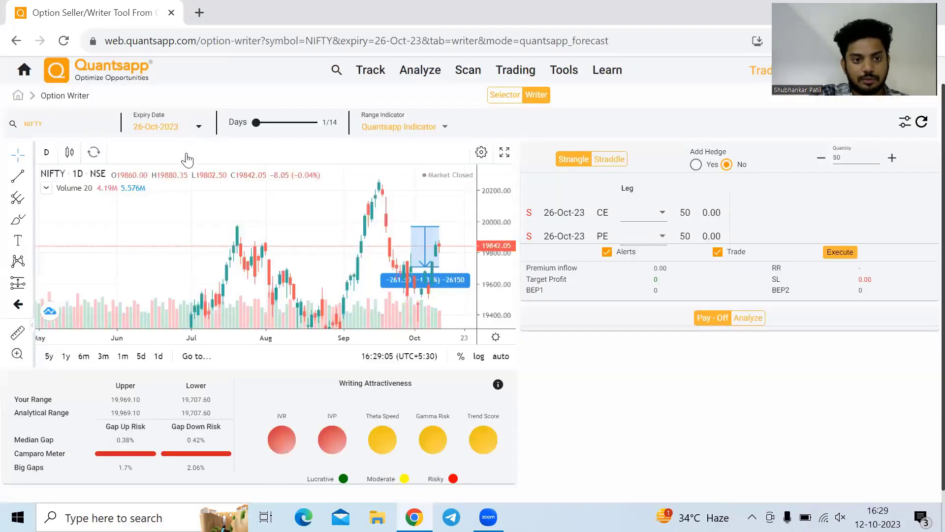
{"action": "left_click", "coordinate": [184, 126]}
{"action": "left_click", "coordinate": [182, 127]}
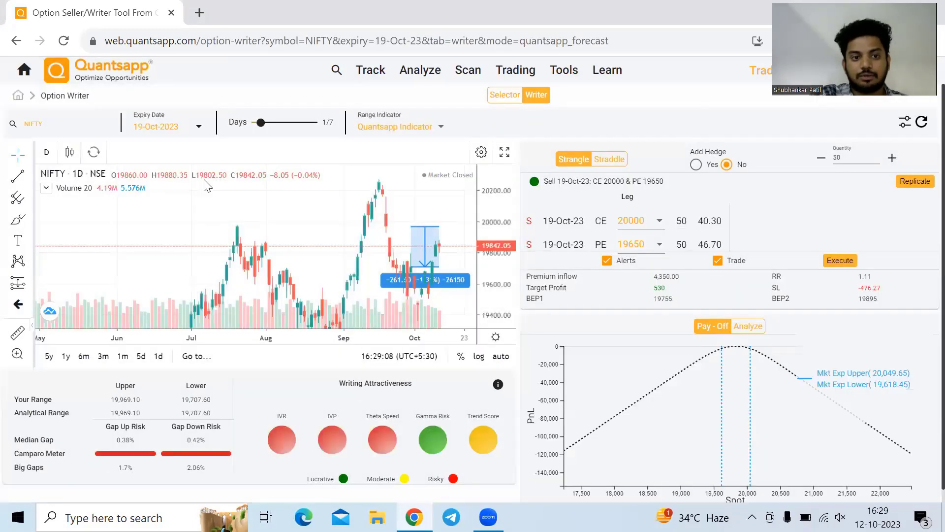
Keep the Quantsapp Indicator range and select the forecast range box on the chart.
{"action": "left_click", "coordinate": [410, 141]}
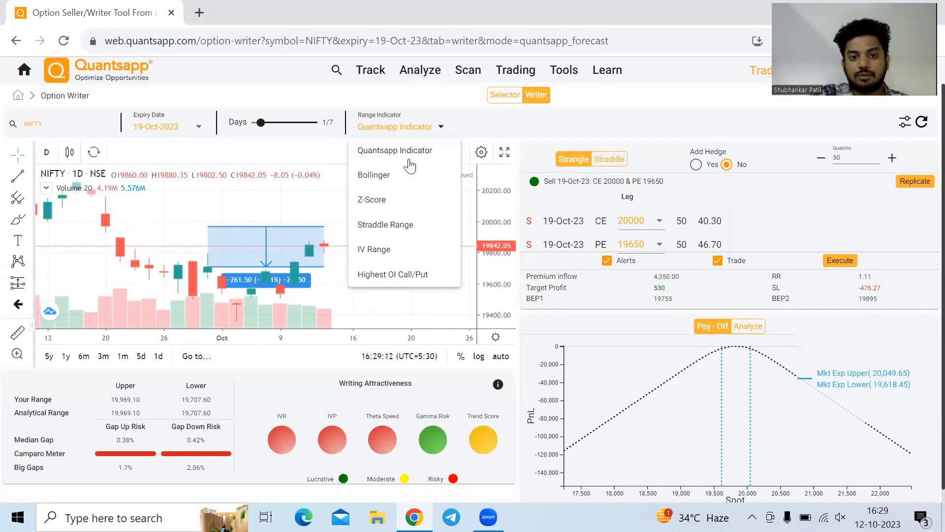
{"action": "left_click", "coordinate": [363, 159]}
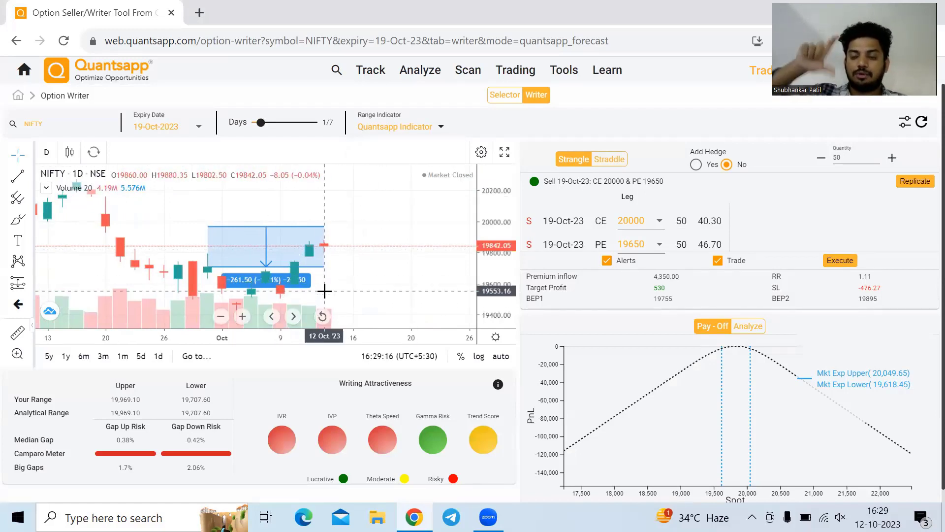
{"action": "left_click", "coordinate": [268, 260]}
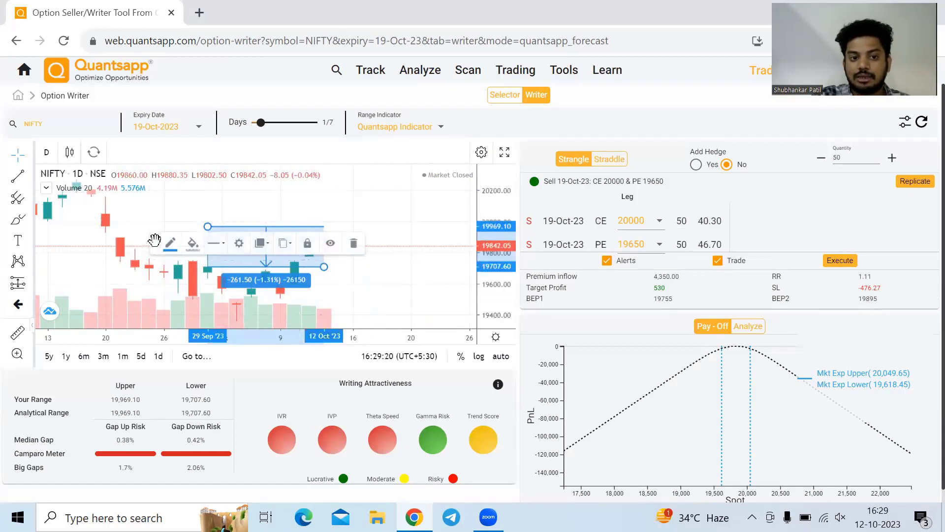
{"action": "left_click_drag", "start_coordinate": [155, 240], "coordinate": [166, 194]}
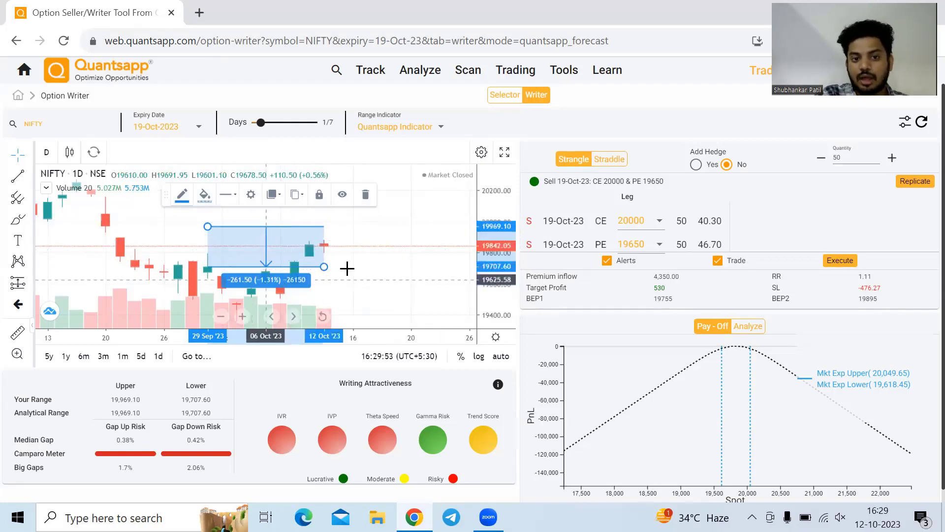
Switch the range indicator to Bollinger, then back to Quantsapp Indicator for the 20000 CE / 19650 PE strangle.
{"action": "left_click", "coordinate": [401, 129]}
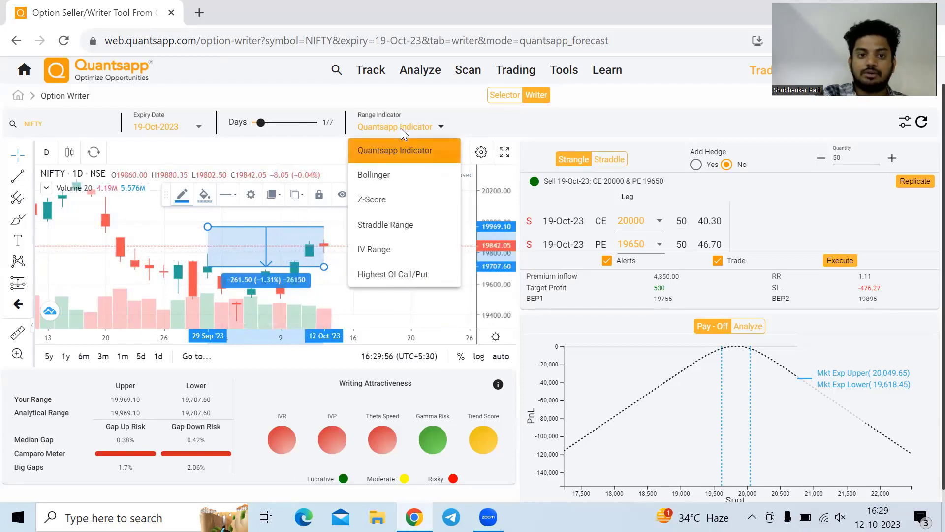
{"action": "left_click", "coordinate": [375, 175]}
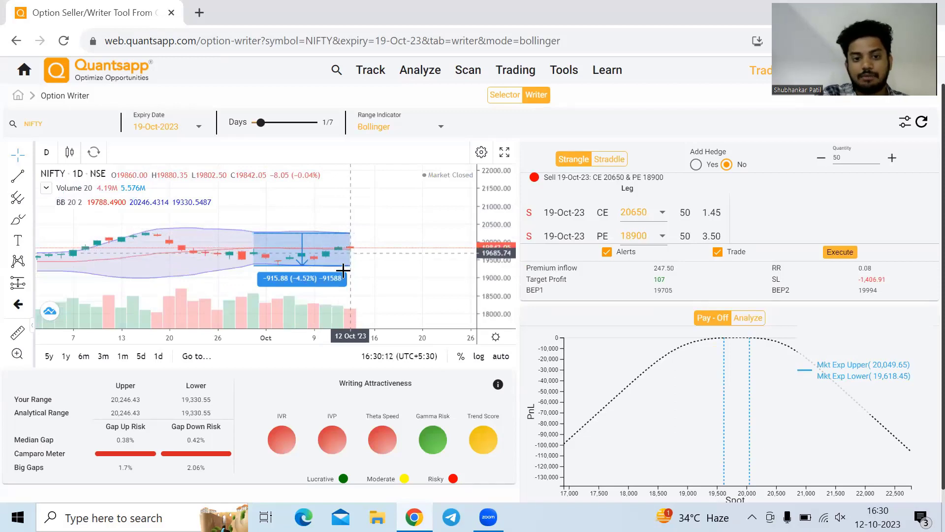
{"action": "left_click", "coordinate": [418, 126]}
{"action": "left_click", "coordinate": [418, 125]}
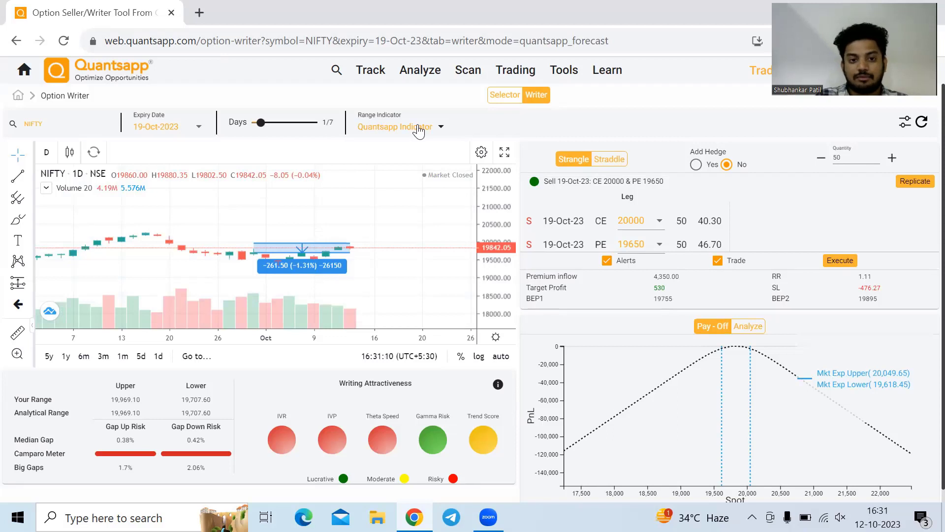
Auto-fit the price chart and confirm the payoff peak of 530 near 19,790 matches Target Profit.
{"action": "double_click", "coordinate": [492, 297]}
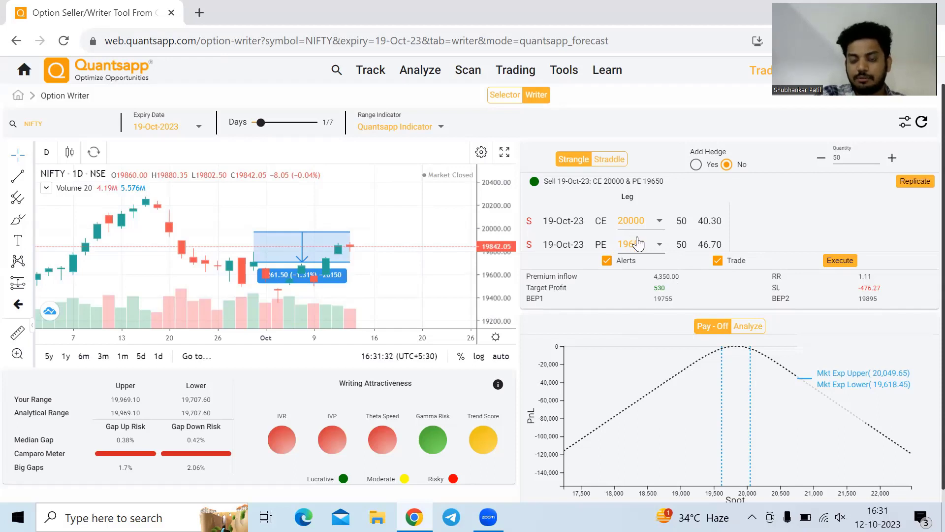
{"action": "double_click", "coordinate": [672, 276]}
{"action": "double_click", "coordinate": [660, 288]}
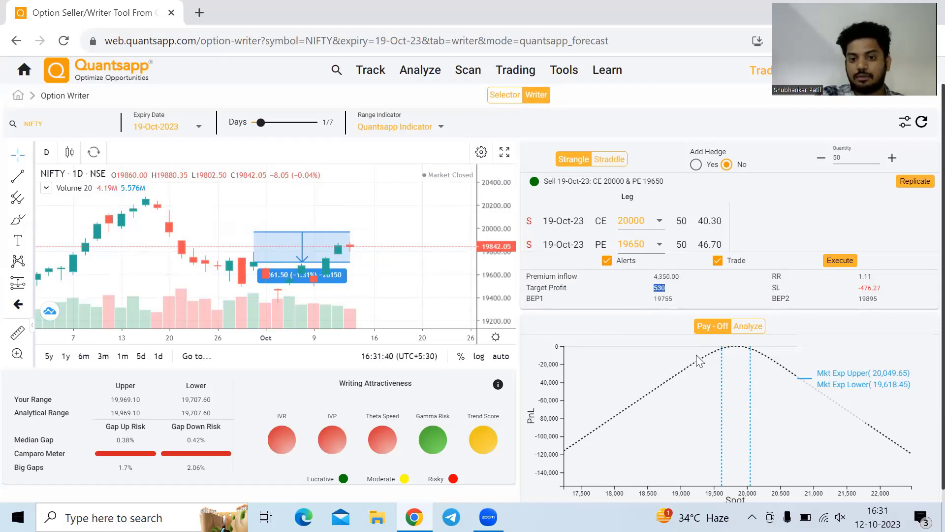
{"action": "mouse_move", "coordinate": [741, 378]}
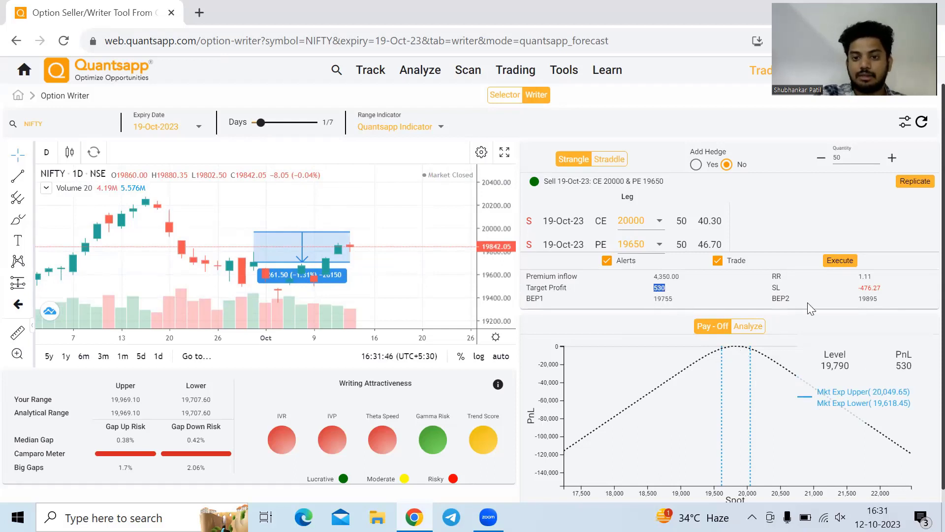
{"action": "left_click", "coordinate": [882, 298]}
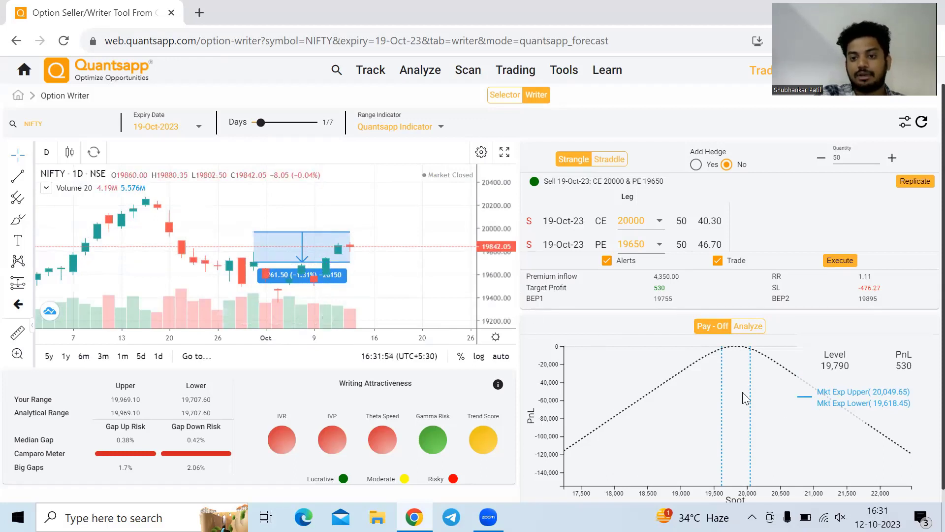
{"action": "left_click_drag", "start_coordinate": [883, 288], "coordinate": [863, 289]}
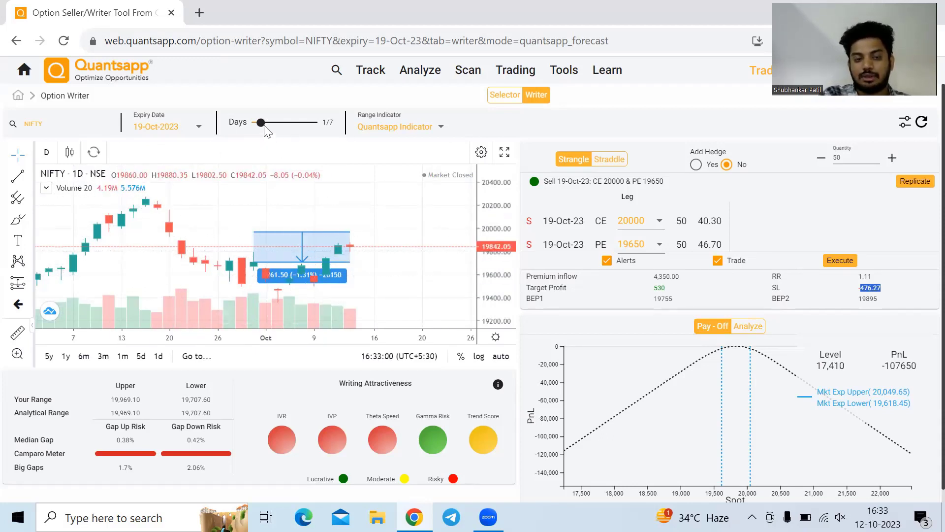
Set the forecast to 2 days and turn on the hedge with 19900 CE / 19750 PE protection.
{"action": "left_click_drag", "start_coordinate": [261, 123], "coordinate": [271, 124]}
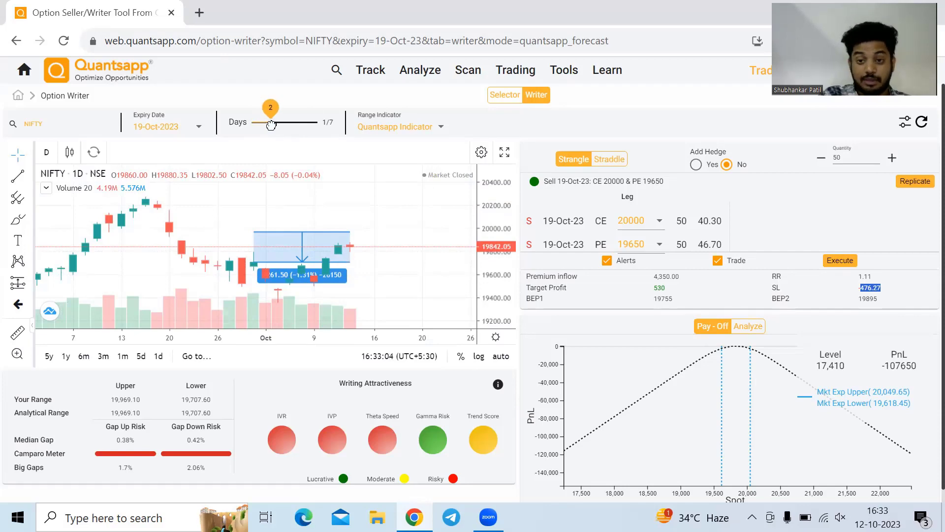
{"action": "left_click_drag", "start_coordinate": [272, 124], "coordinate": [272, 125]}
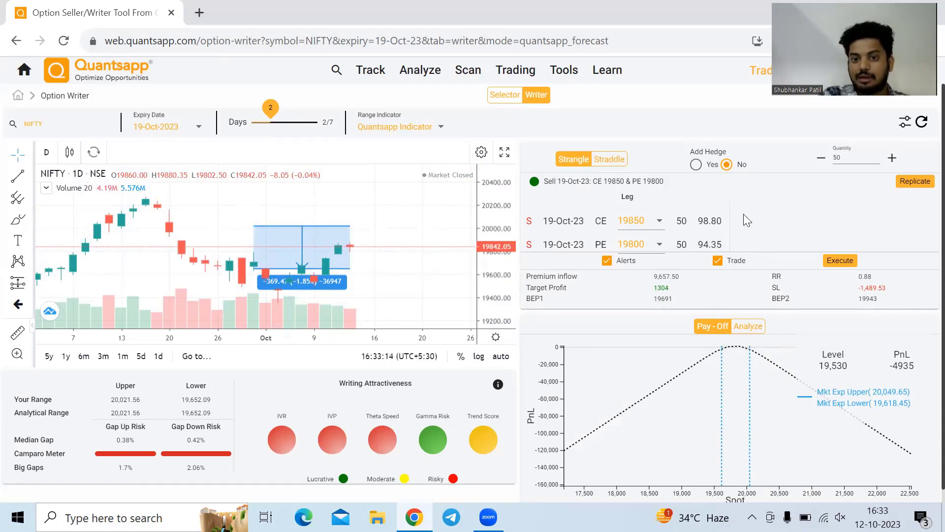
{"action": "left_click", "coordinate": [696, 164]}
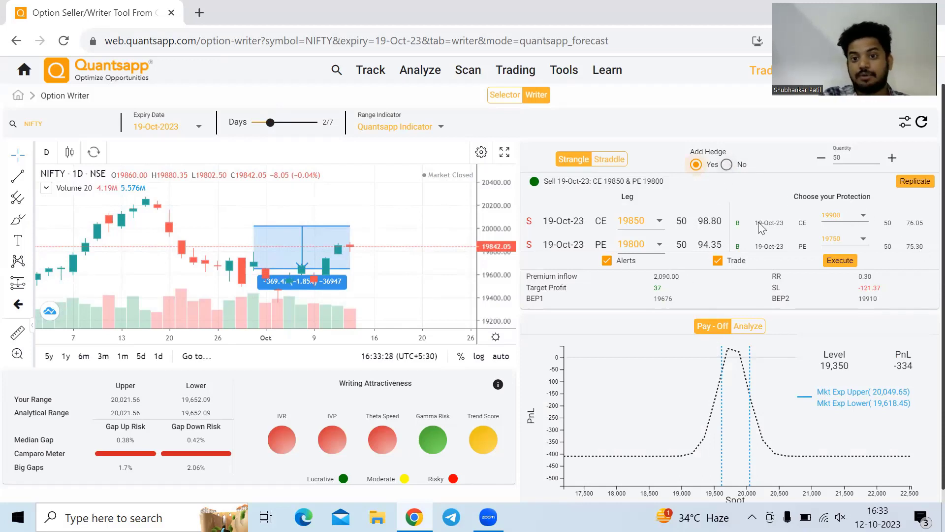
Remove the hedge, review the Analyze P&L grid, and open Trade Management alert settings.
{"action": "left_click", "coordinate": [726, 165]}
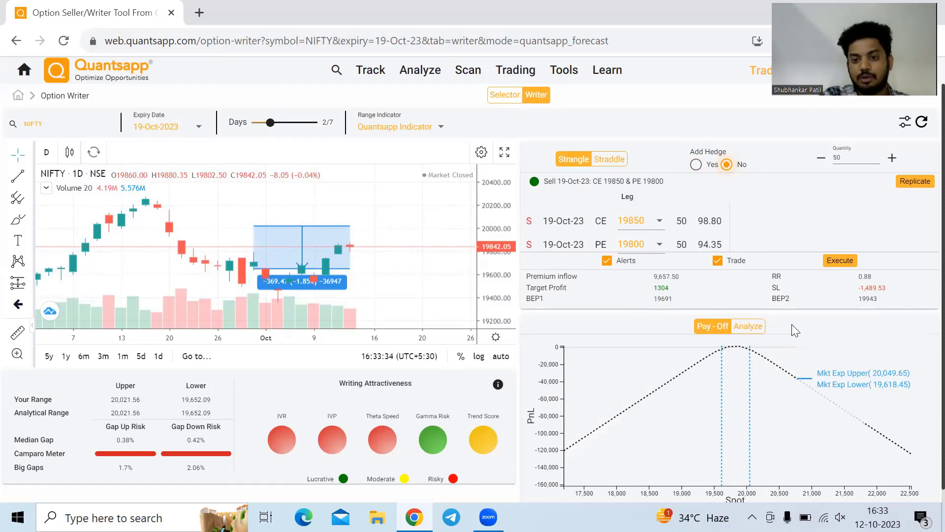
{"action": "left_click", "coordinate": [755, 326]}
{"action": "scroll", "coordinate": [751, 447], "scroll_direction": "right", "scroll_amount": 2}
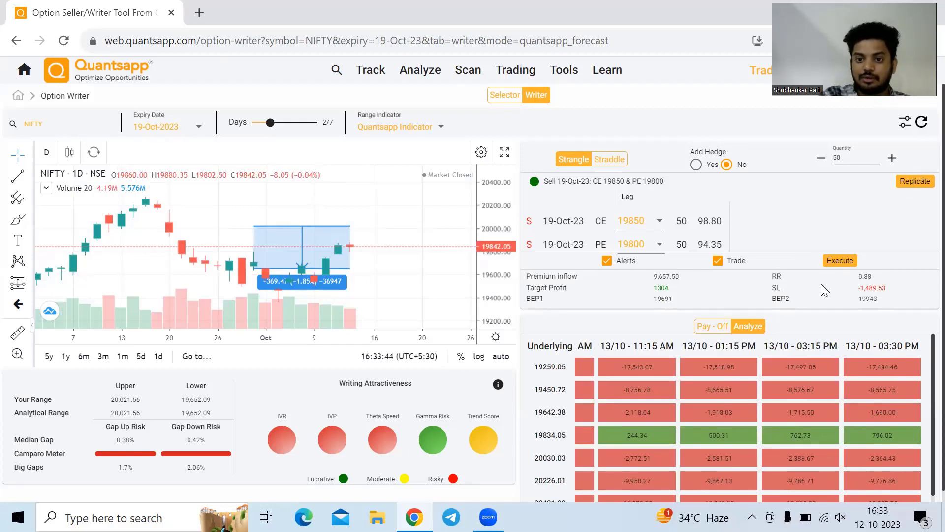
{"action": "left_click", "coordinate": [832, 260]}
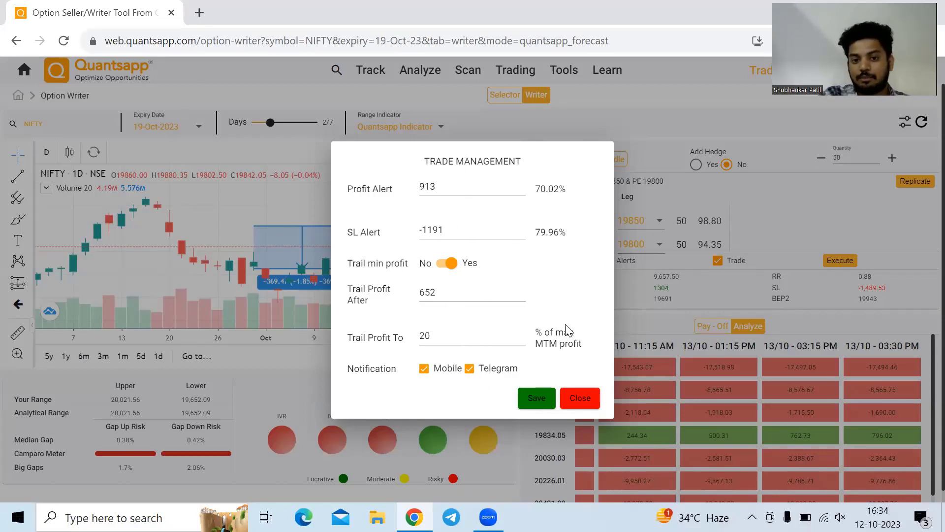
Close the Trade Management dialog to return to the strangle's P&L grid.
{"action": "left_click", "coordinate": [590, 397]}
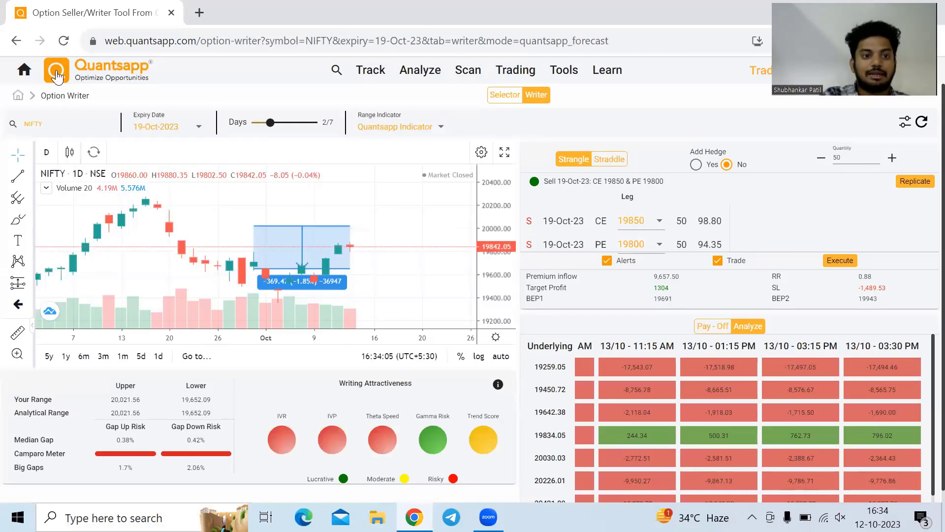
Return to the Quantsapp home dashboard with the NIFTY option chain and synopsis.
{"action": "left_click", "coordinate": [25, 73]}
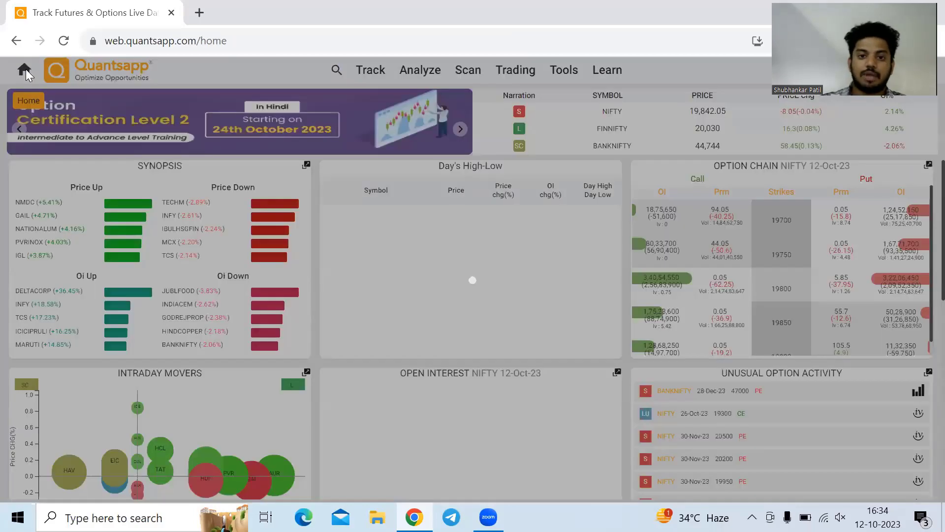